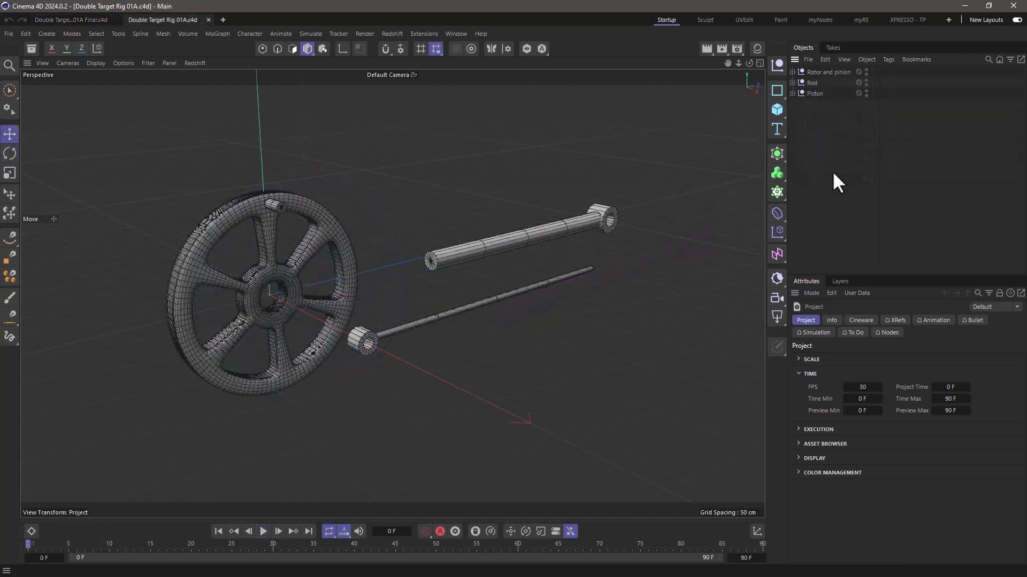
# Play the rotor animation, return to the first frame and inspect the shaft inside the Rotor and pinion group.
pyautogui.click(814, 72)
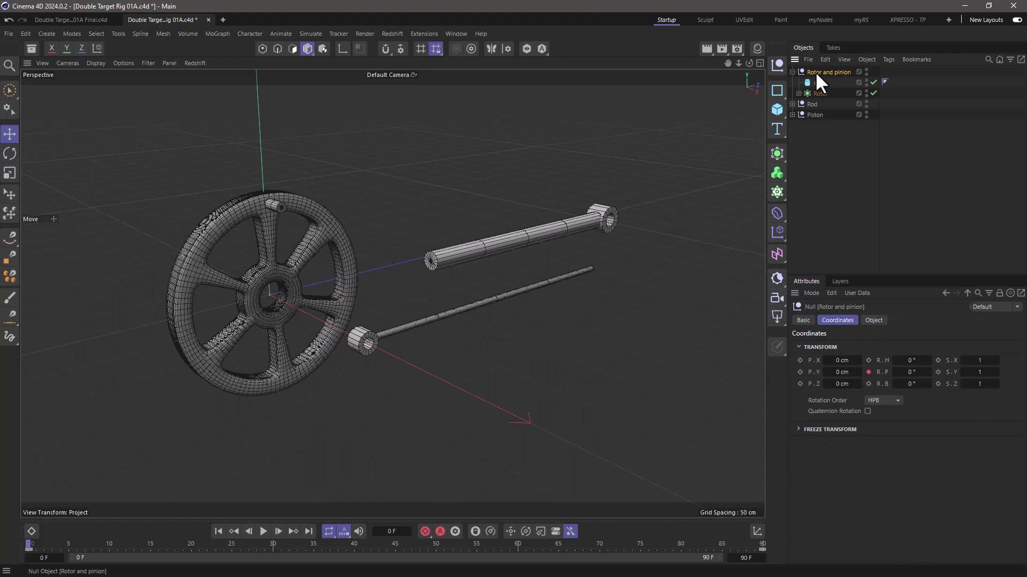
pyautogui.click(264, 529)
pyautogui.click(218, 531)
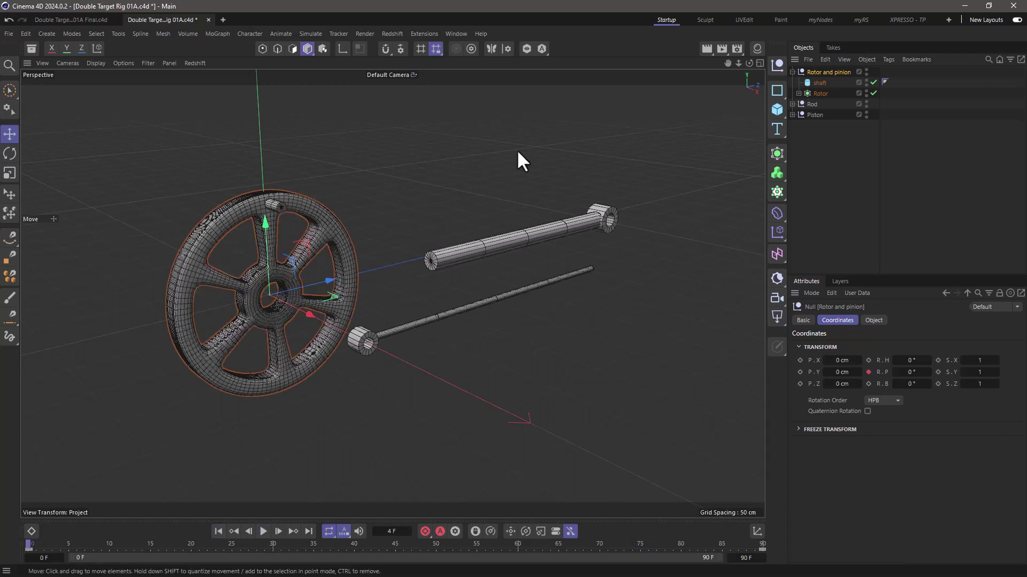
pyautogui.click(819, 83)
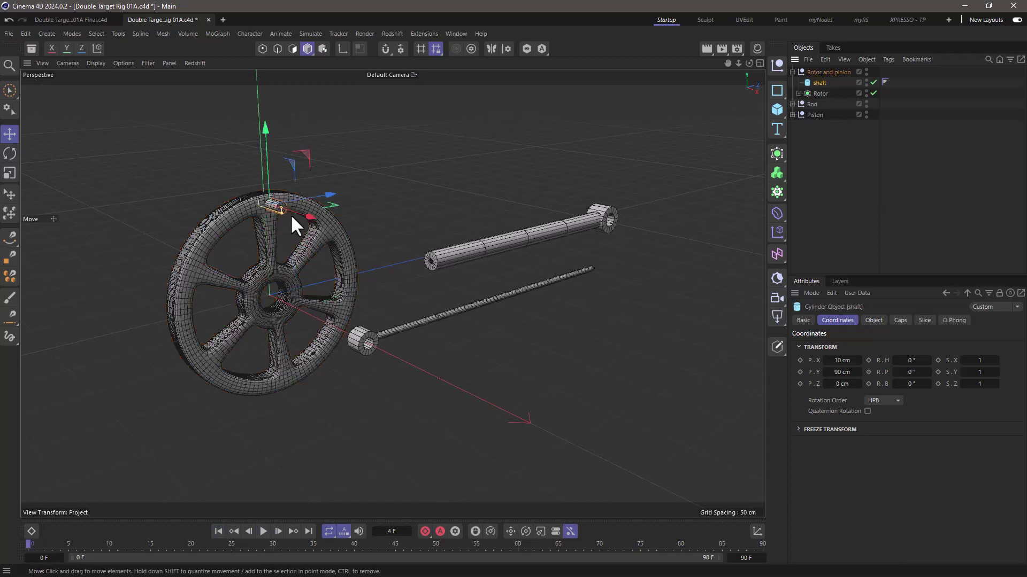
pyautogui.click(792, 72)
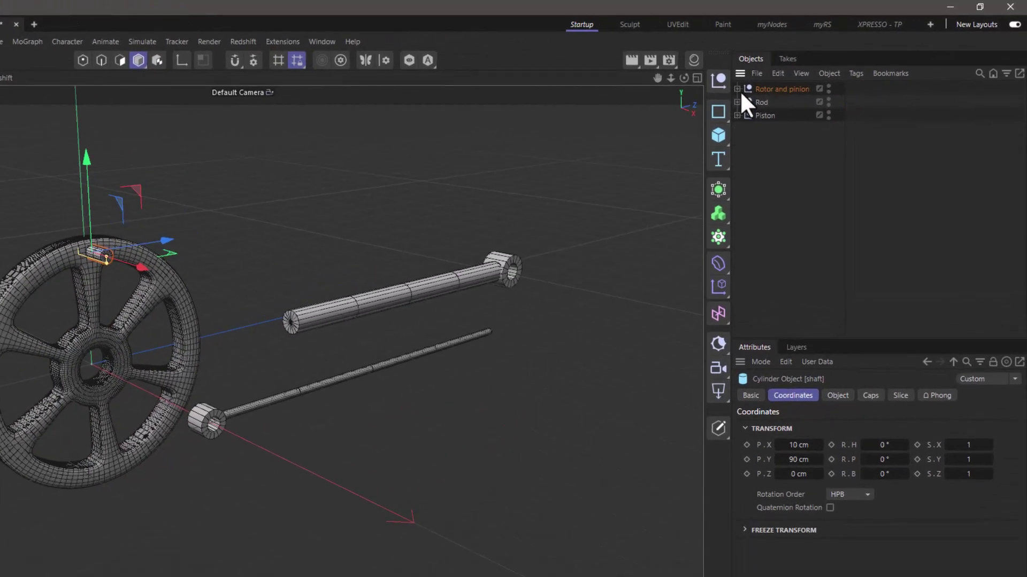
# Examine the Rod and Piston groups and the tube and cylinder parts they contain.
pyautogui.click(737, 102)
pyautogui.click(755, 102)
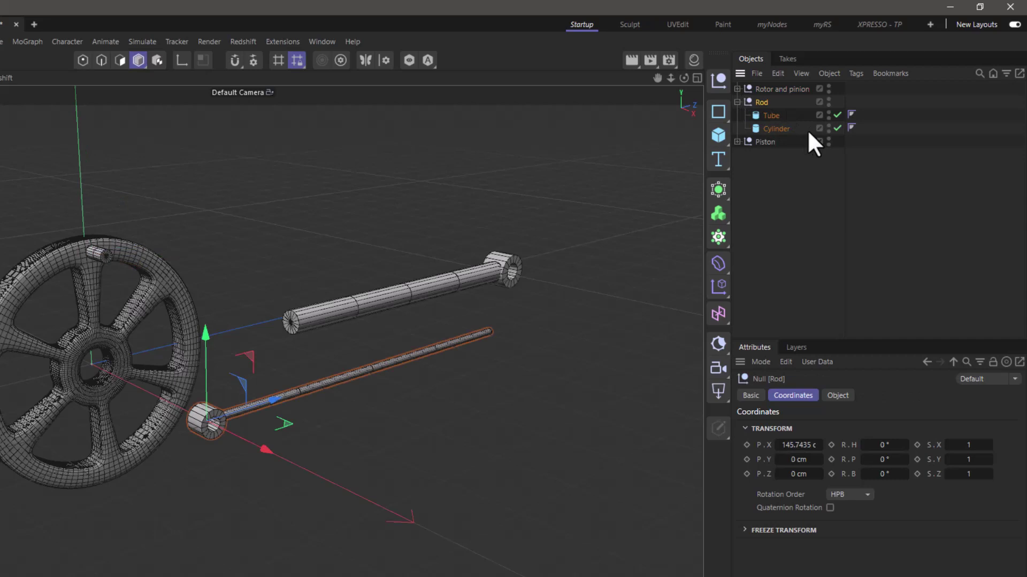
pyautogui.click(773, 115)
pyautogui.click(737, 102)
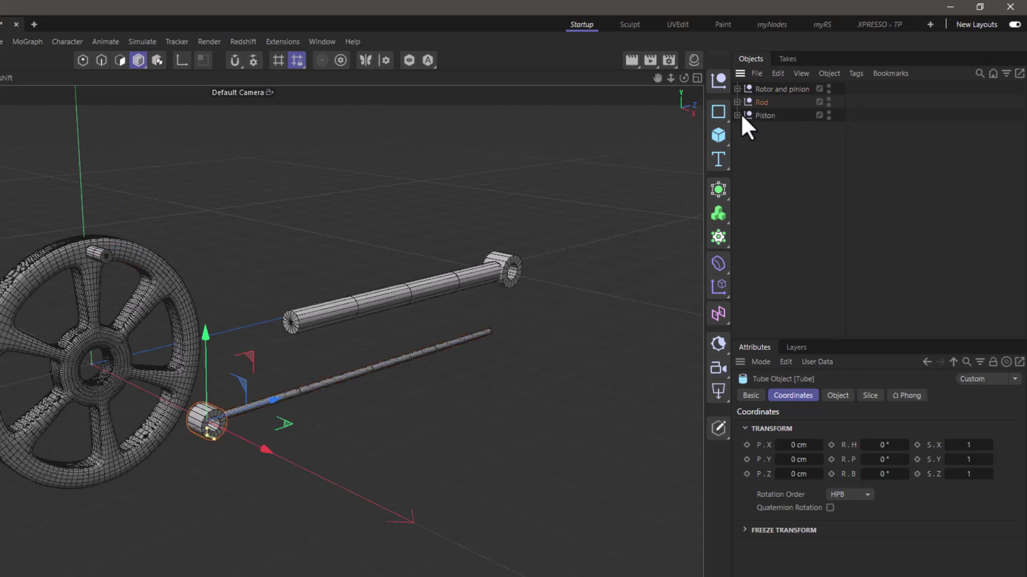
pyautogui.click(737, 115)
pyautogui.click(758, 116)
pyautogui.click(768, 129)
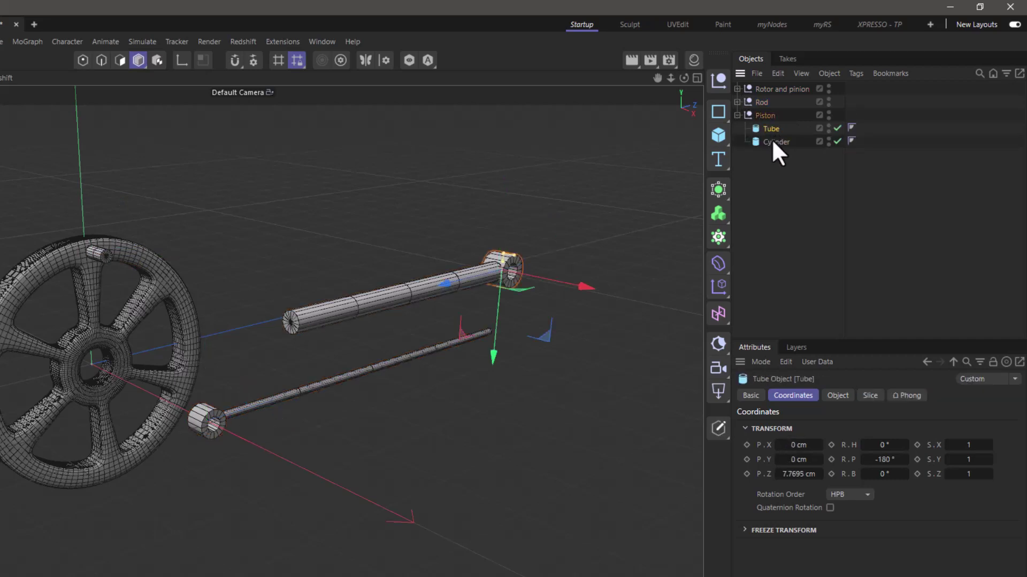
pyautogui.click(771, 140)
pyautogui.click(767, 117)
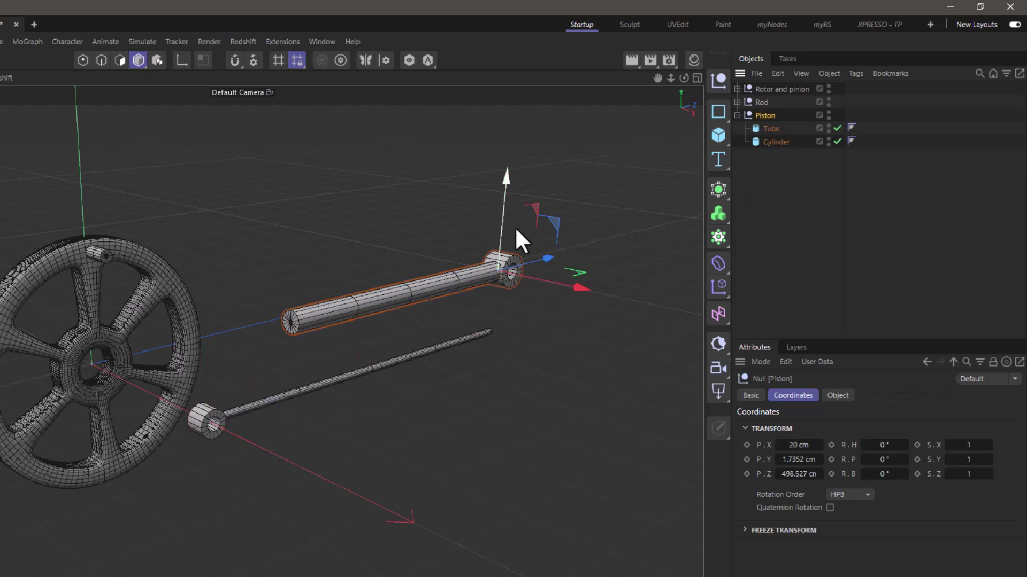
pyautogui.click(736, 116)
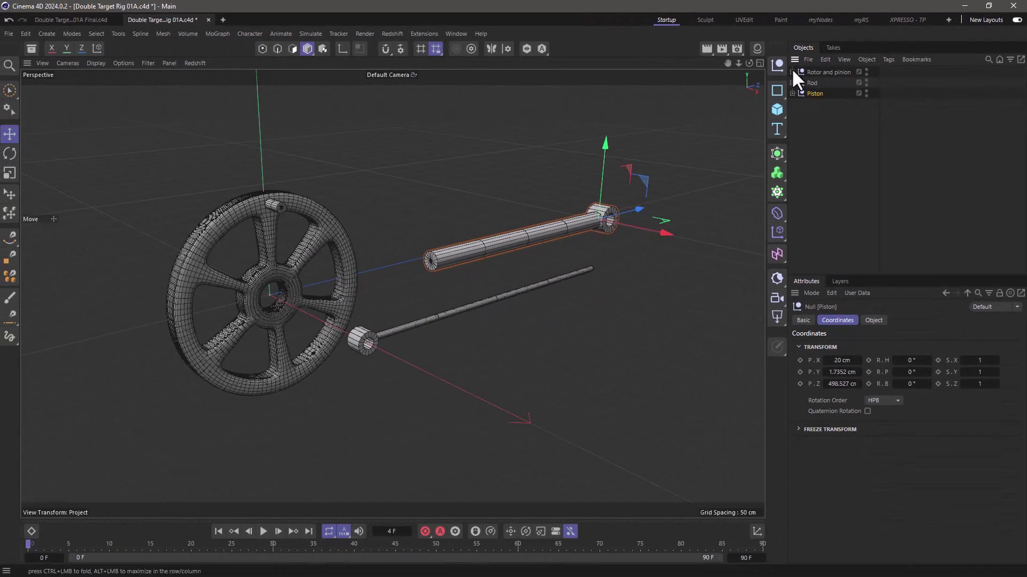
# Create a null at the shaft's position, place it directly under Rotor and pinion, and rename it "shaft Null".
pyautogui.click(737, 89)
pyautogui.click(770, 101)
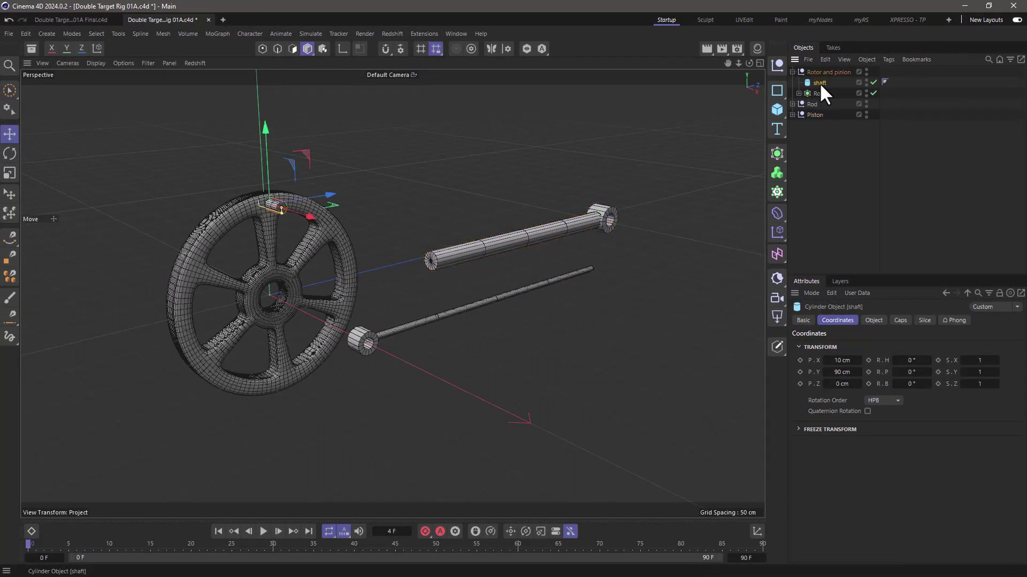
pyautogui.keyDown('shift'); pyautogui.click(776, 69); pyautogui.keyUp('shift')
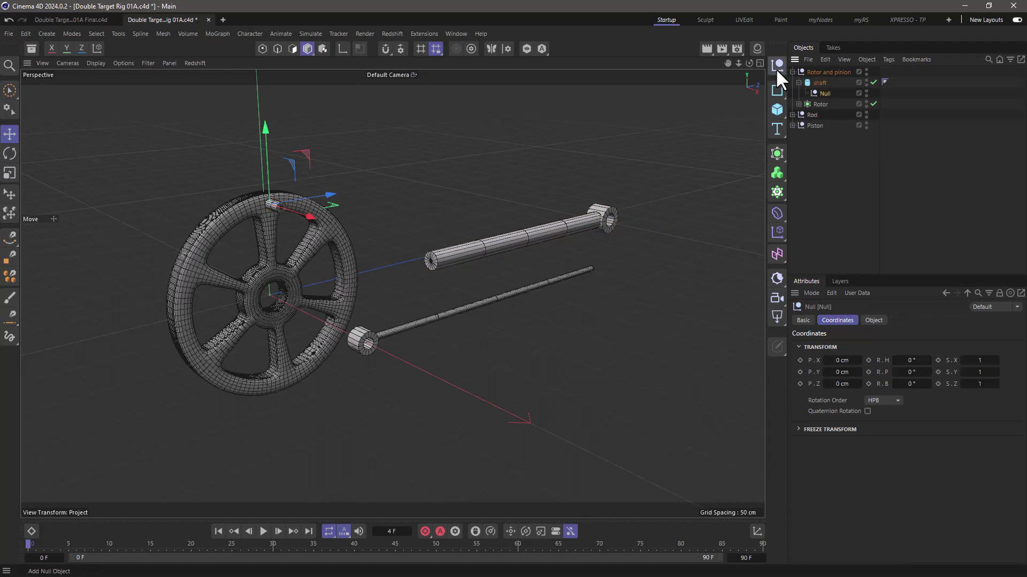
pyautogui.moveTo(821, 94); pyautogui.dragTo(818, 79)
pyautogui.doubleClick(820, 83)
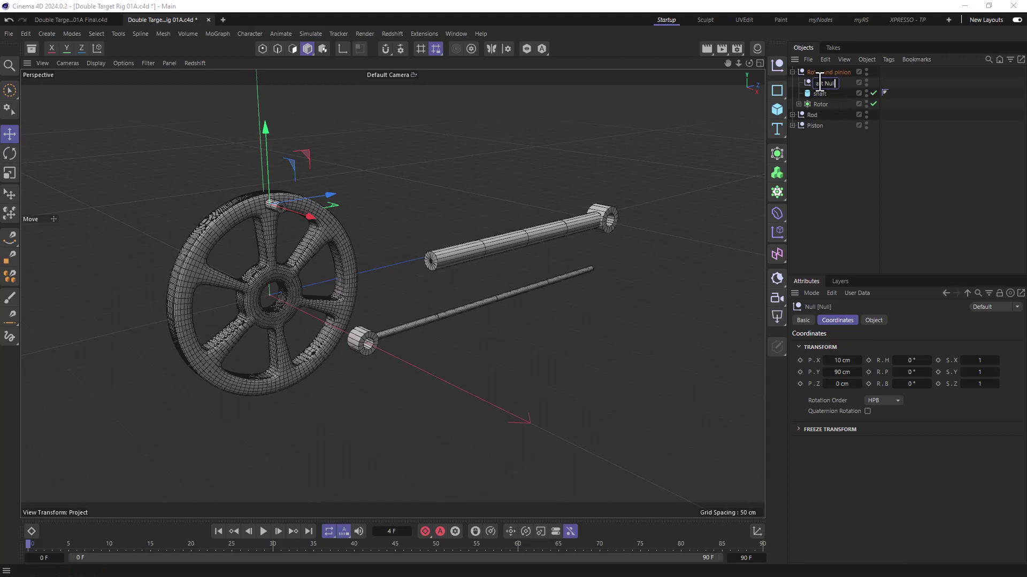
pyautogui.write('shaft Null')
pyautogui.press('Return')
# Set the shaft Null's X position to 20 cm and check its alignment with the piston in the top view.
pyautogui.click(844, 363)
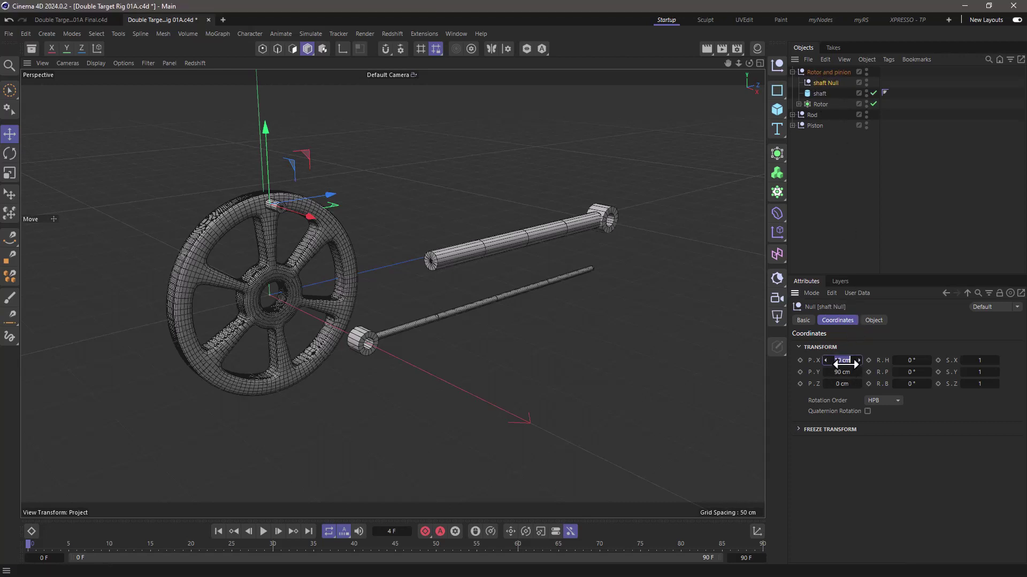
pyautogui.press('Return')
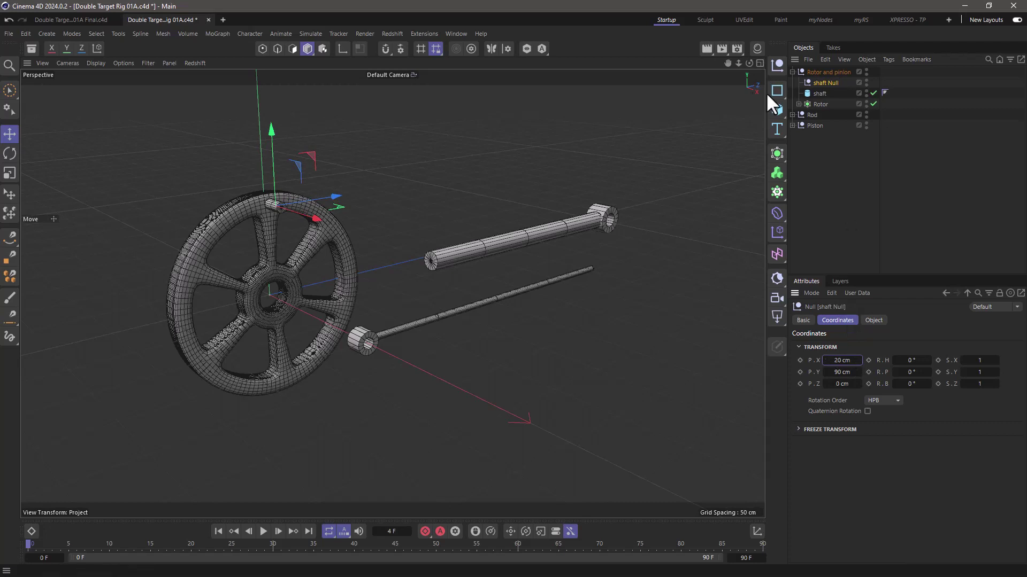
pyautogui.click(760, 63)
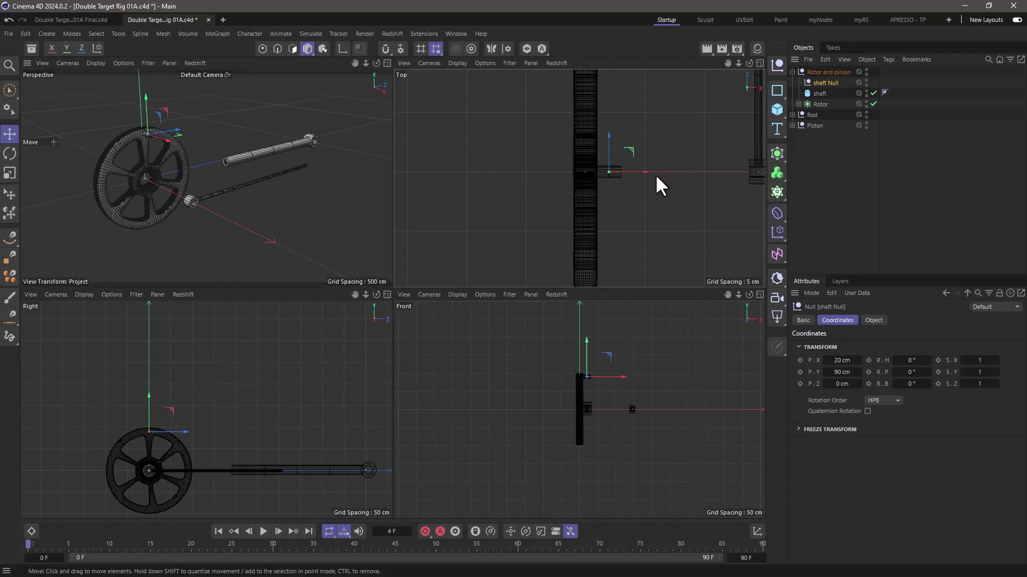
pyautogui.scroll(-5, 656, 176)
pyautogui.scroll(5, 628, 203)
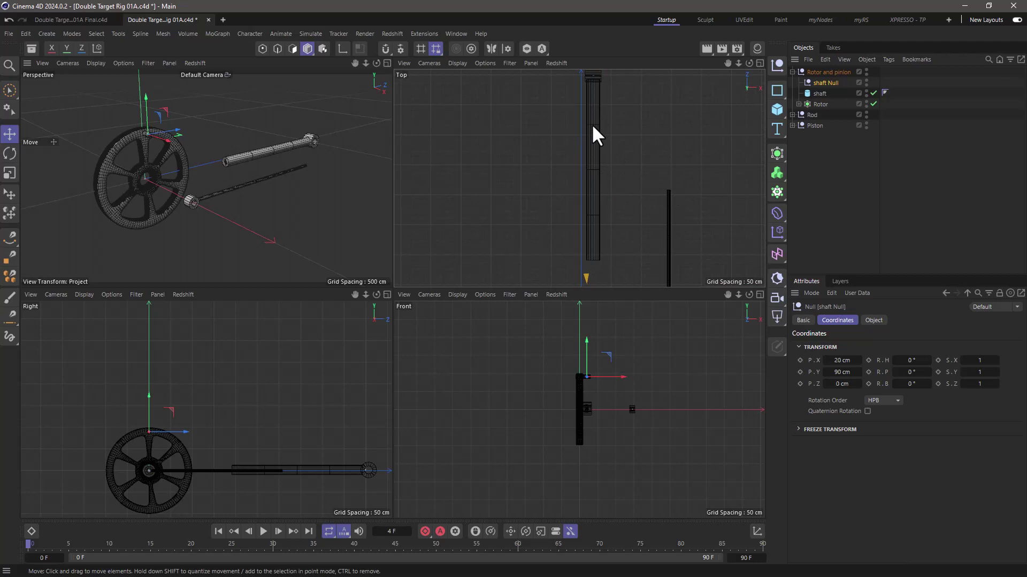
pyautogui.click(387, 63)
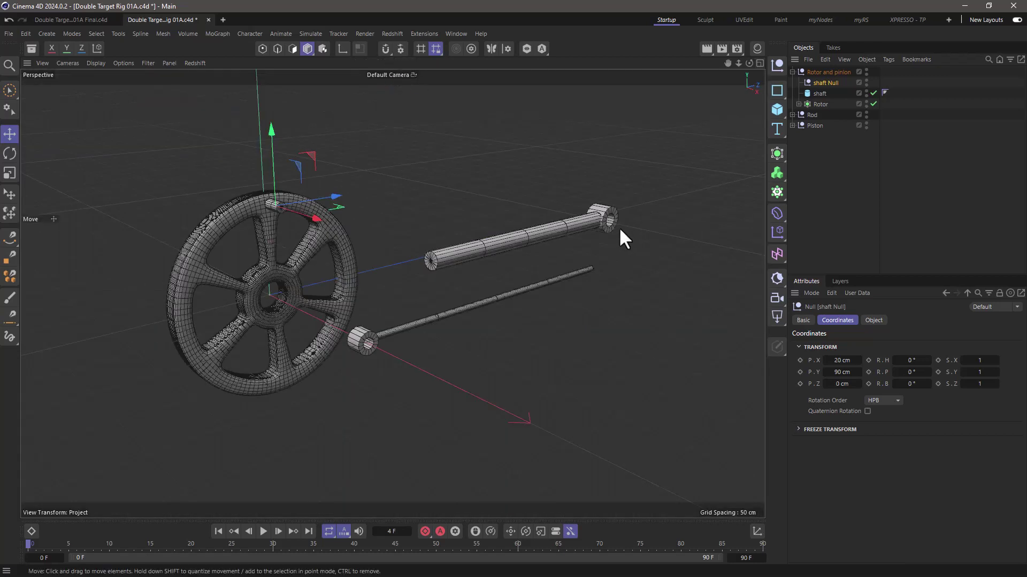
# Make the Rod group a child of shaft Null and play the animation from the start to test it.
pyautogui.click(845, 137)
pyautogui.moveTo(812, 114); pyautogui.dragTo(823, 80)
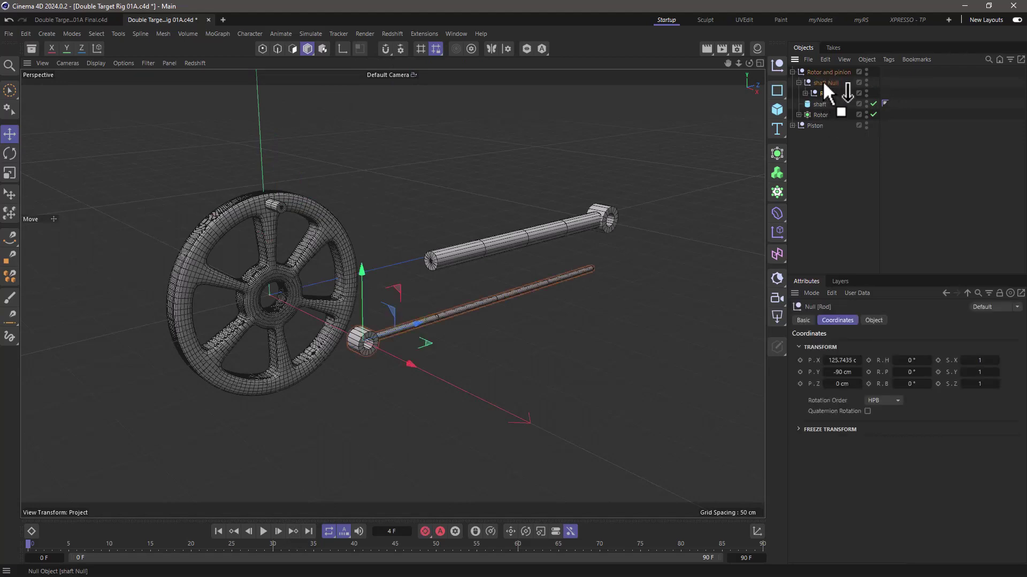
pyautogui.click(262, 531)
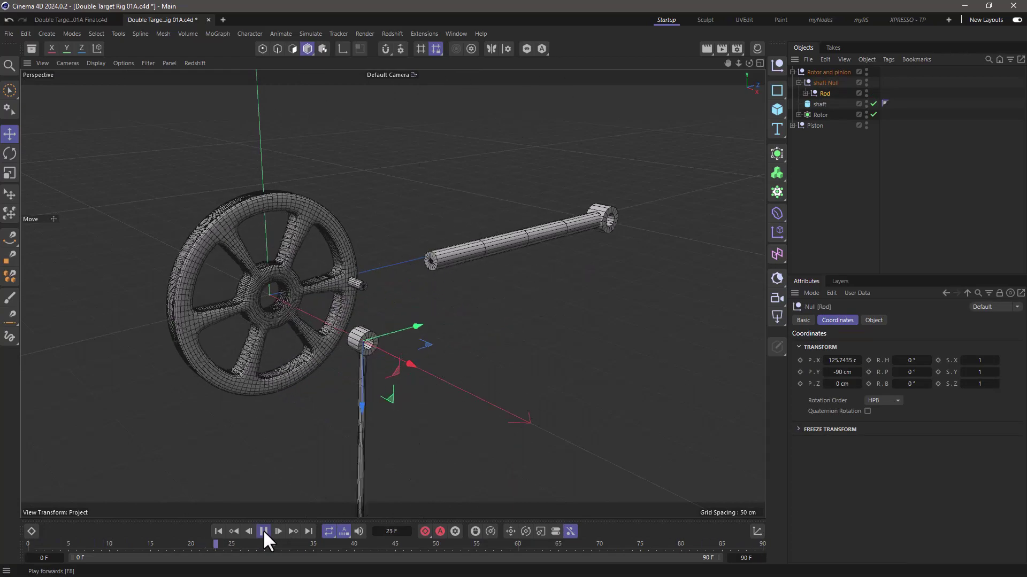
pyautogui.click(263, 531)
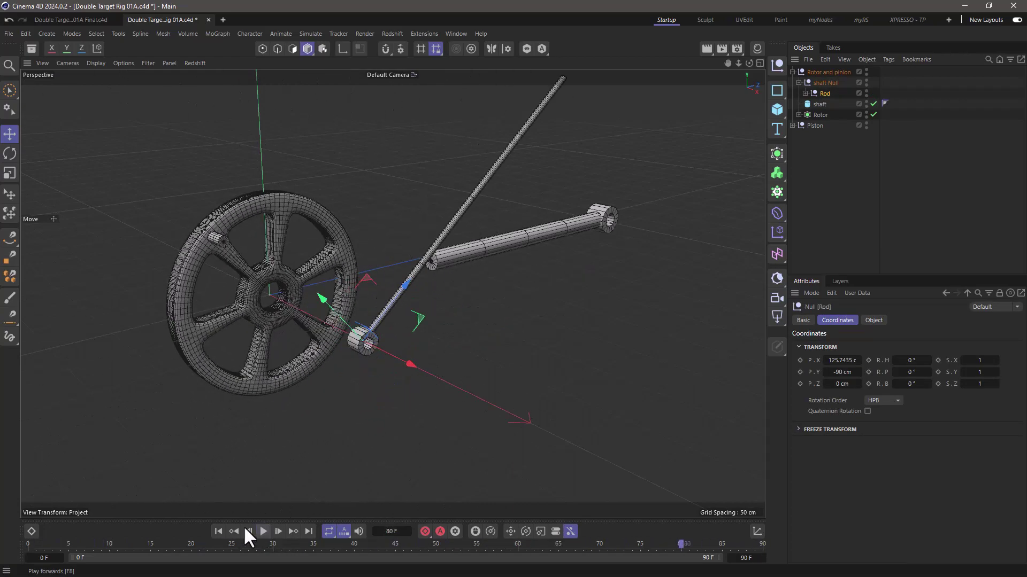
pyautogui.click(218, 531)
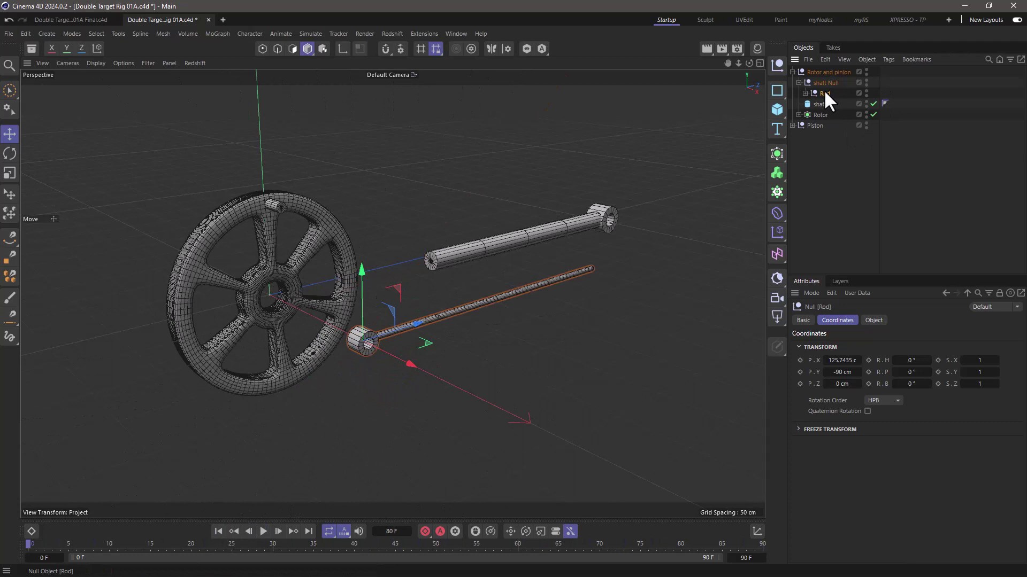
# Set the Rod's X, Y and Z position to 0 cm relative to shaft Null and play back the animation.
pyautogui.click(841, 360)
pyautogui.press('Tab')
pyautogui.write('0')
pyautogui.press('Tab')
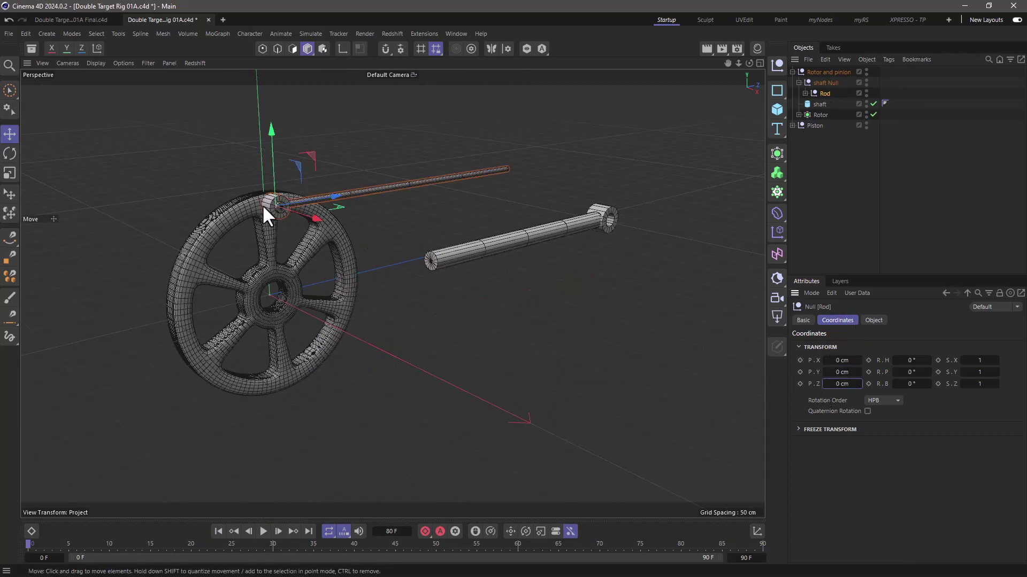
pyautogui.click(263, 531)
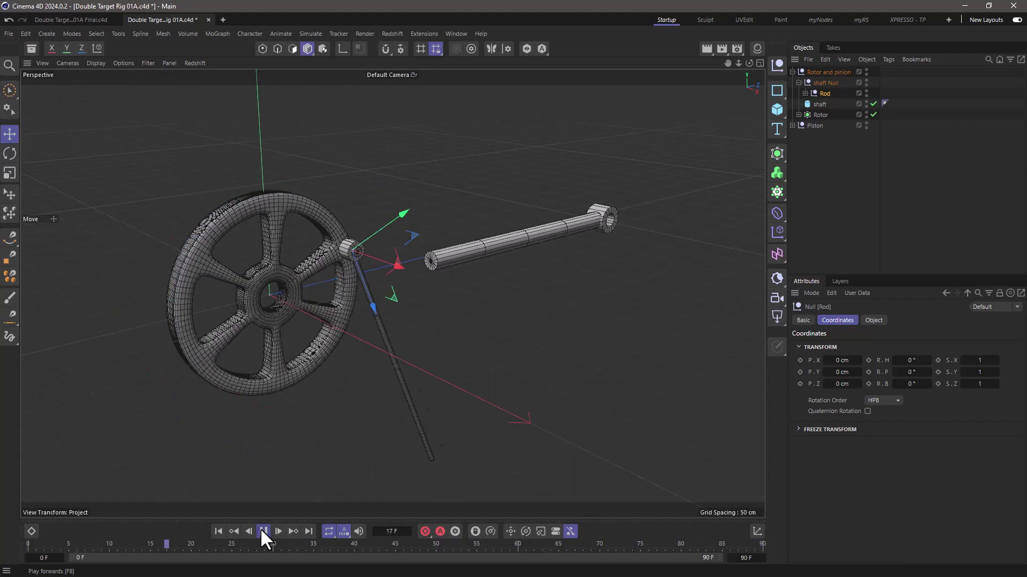
pyautogui.click(263, 531)
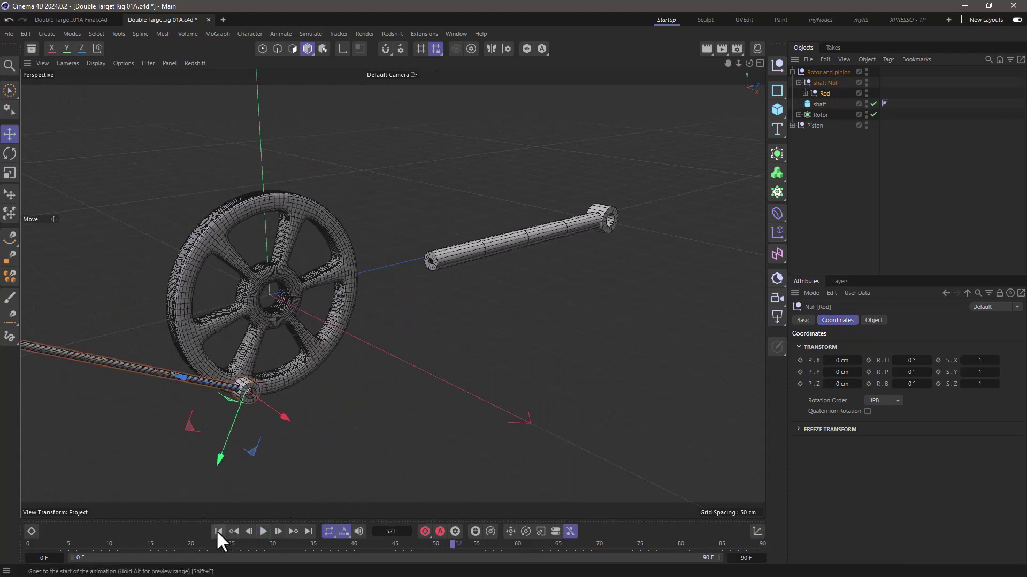
pyautogui.click(218, 532)
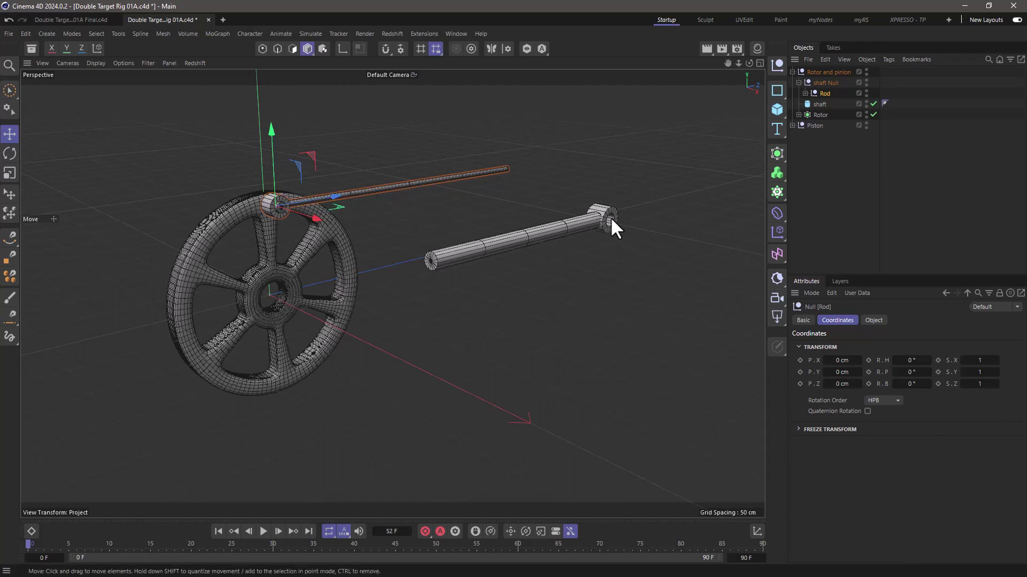
# Add a Target tag to shaft Null with Piston as its target object and play the animation to check the rod.
pyautogui.moveTo(611, 216)
pyautogui.keyDown('alt'); pyautogui.mouseDown()
pyautogui.moveTo(681, 228)
pyautogui.moveTo(594, 210)
pyautogui.mouseUp(); pyautogui.keyUp('alt')
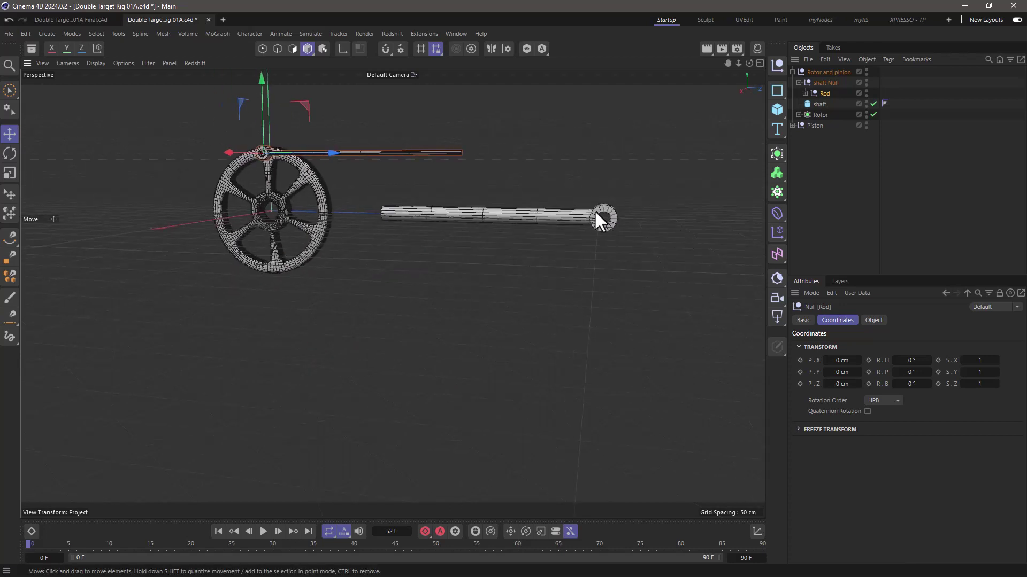
pyautogui.click(814, 125)
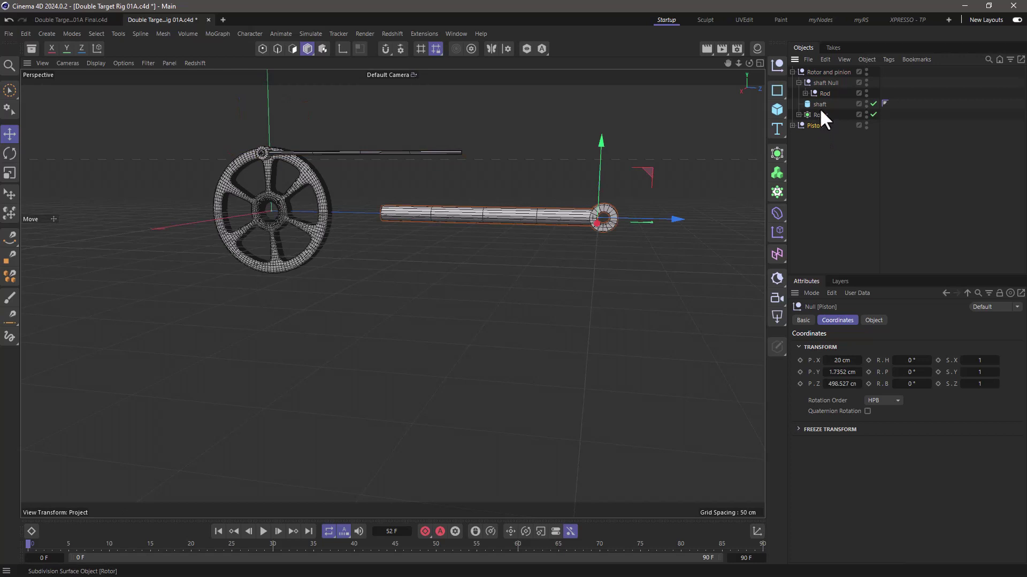
pyautogui.click(829, 82)
pyautogui.rightClick(829, 82)
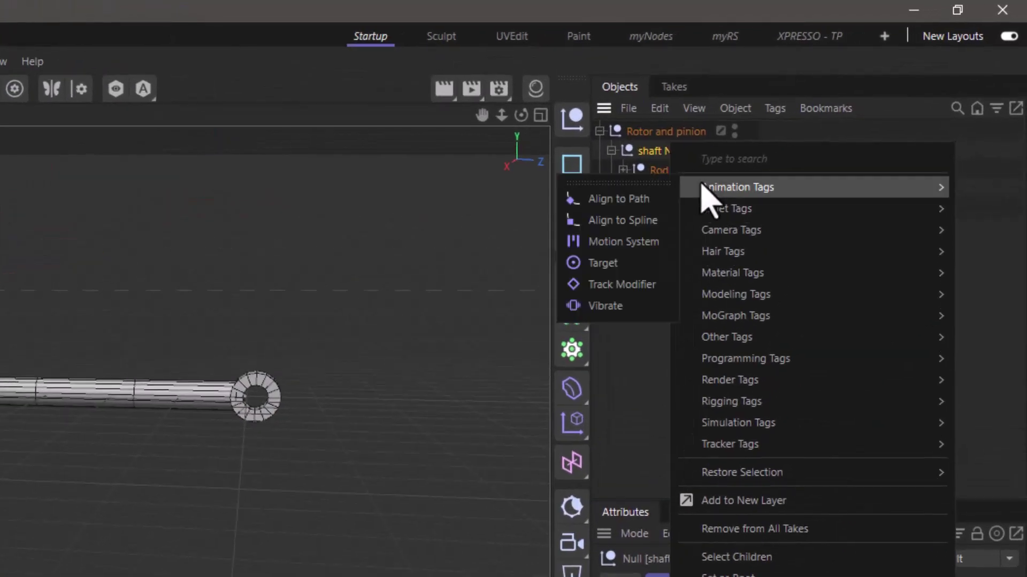
pyautogui.click(629, 266)
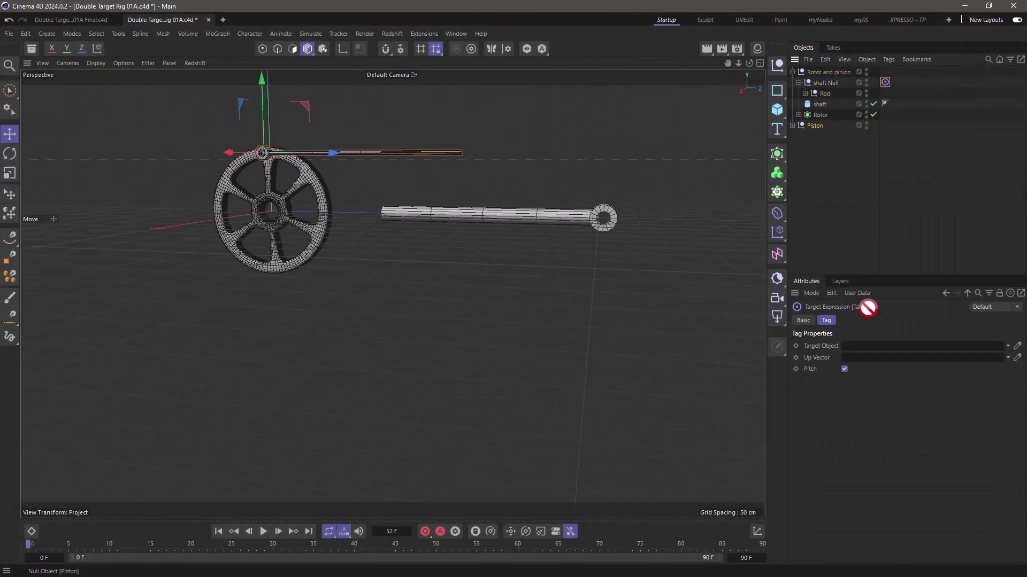
pyautogui.moveTo(867, 307); pyautogui.dragTo(858, 348)
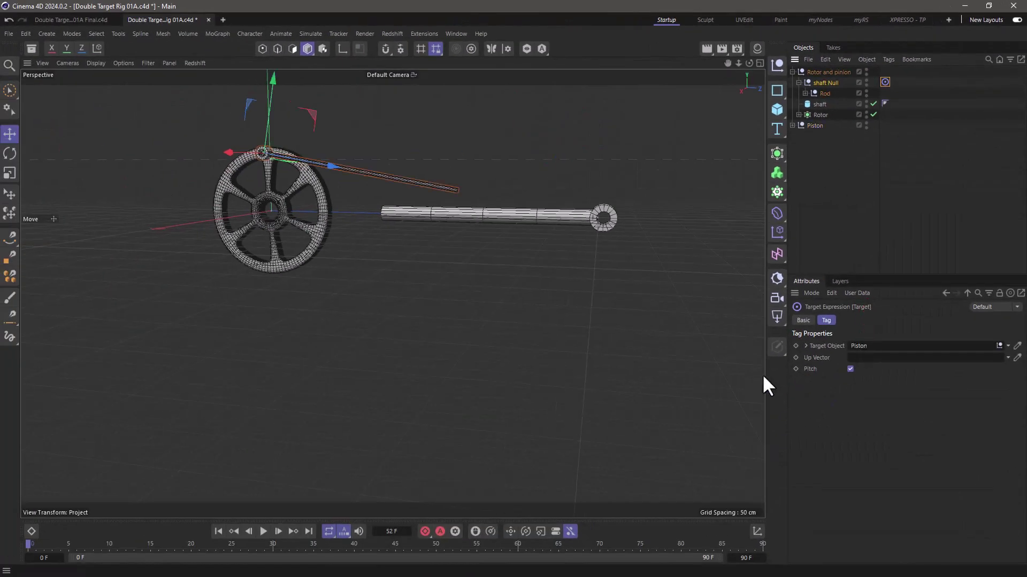
pyautogui.click(263, 531)
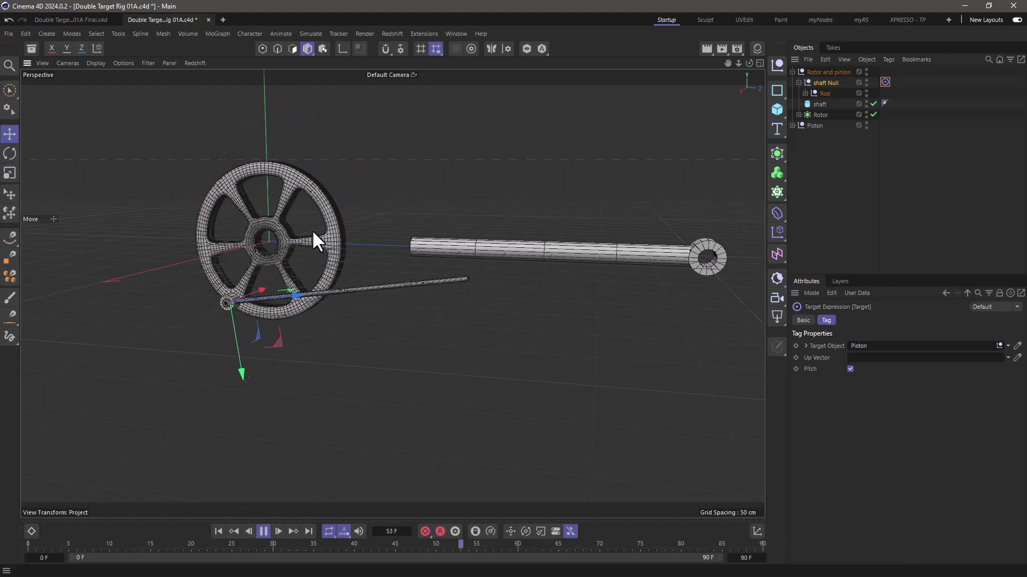
pyautogui.click(263, 531)
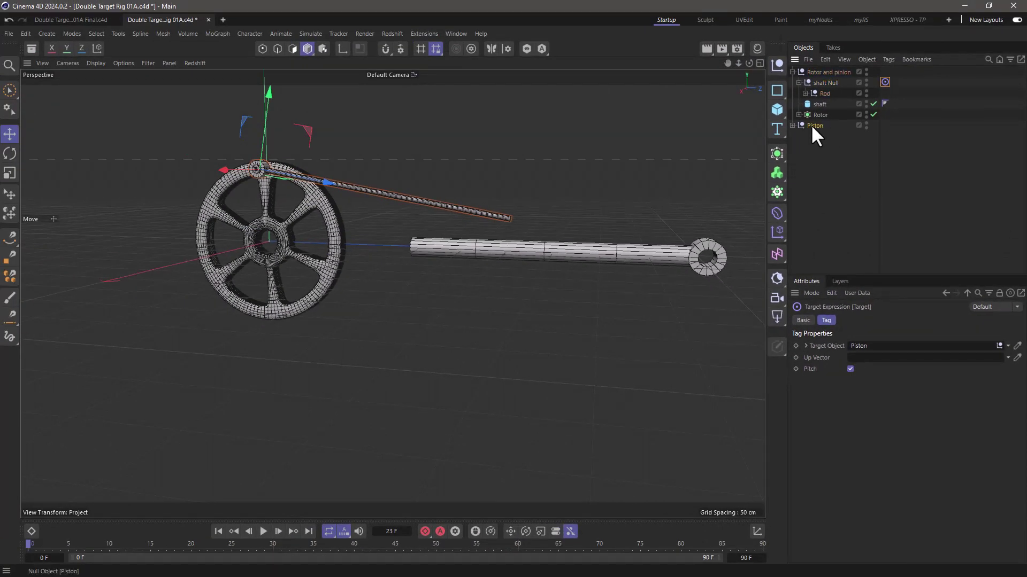
# Assign Piston as the Target tag's up vector, play the animation and return to the first frame.
pyautogui.moveTo(811, 124); pyautogui.dragTo(862, 367)
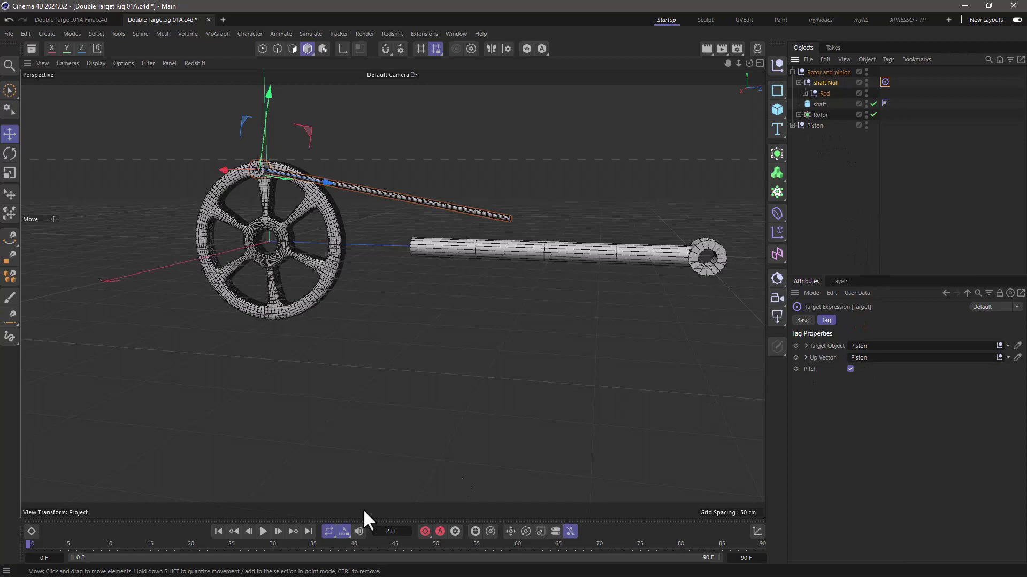
pyautogui.click(262, 531)
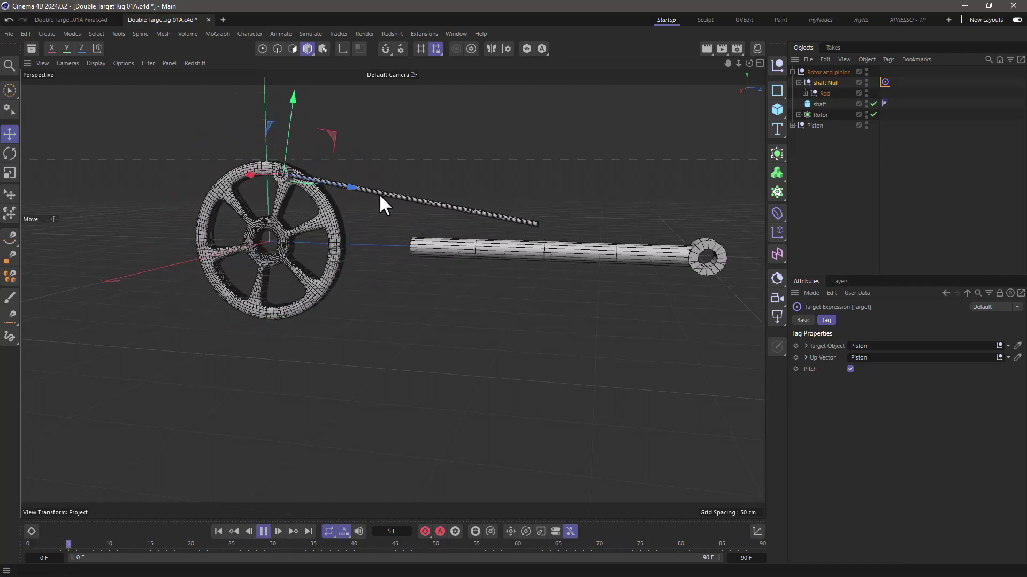
pyautogui.click(263, 532)
pyautogui.click(219, 532)
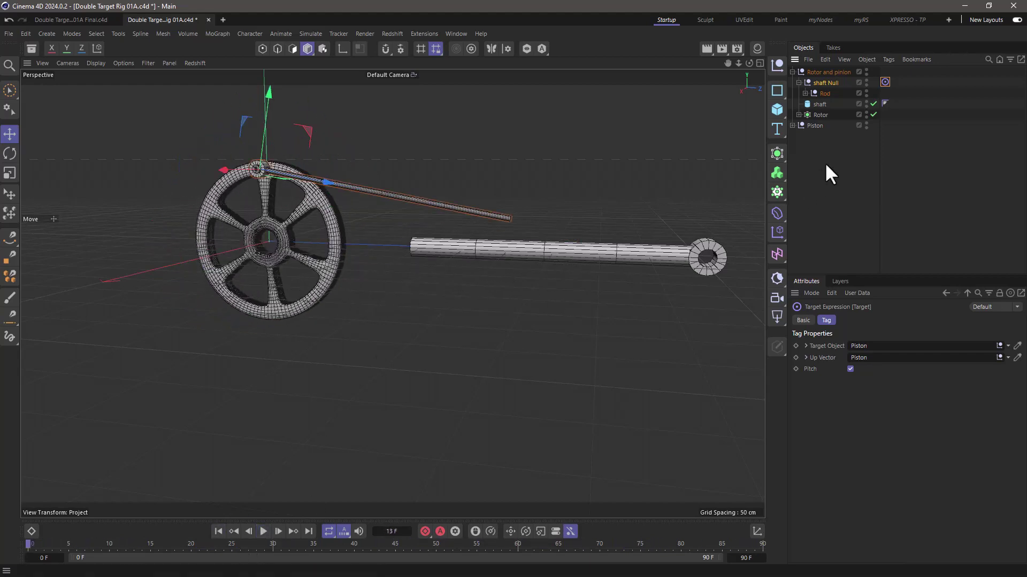
# Add a Target tag to Piston with shaft Null as its target object.
pyautogui.click(821, 143)
pyautogui.click(815, 126)
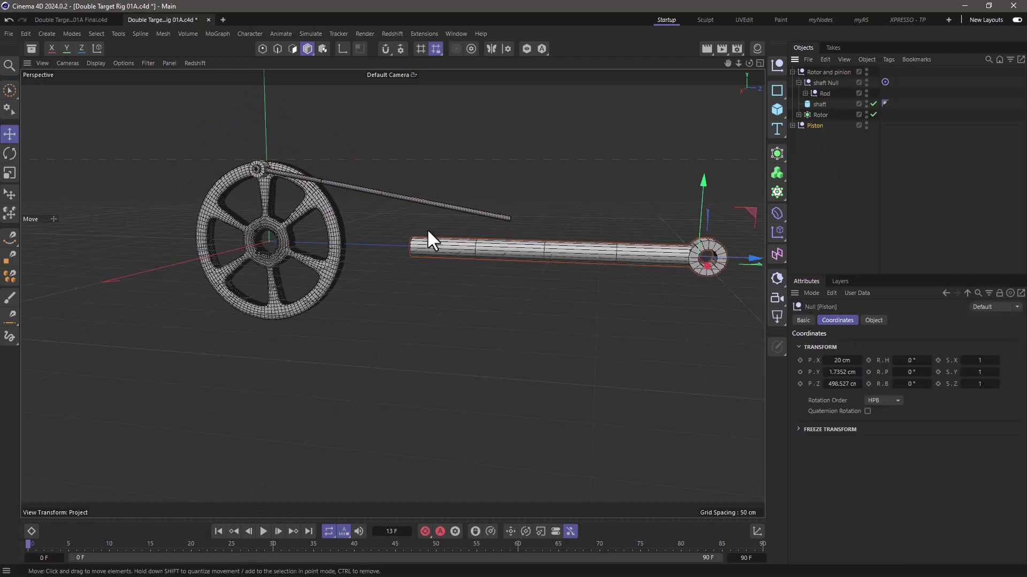
pyautogui.keyDown('alt'); pyautogui.moveTo(435, 298); pyautogui.dragTo(461, 260); pyautogui.keyUp('alt')
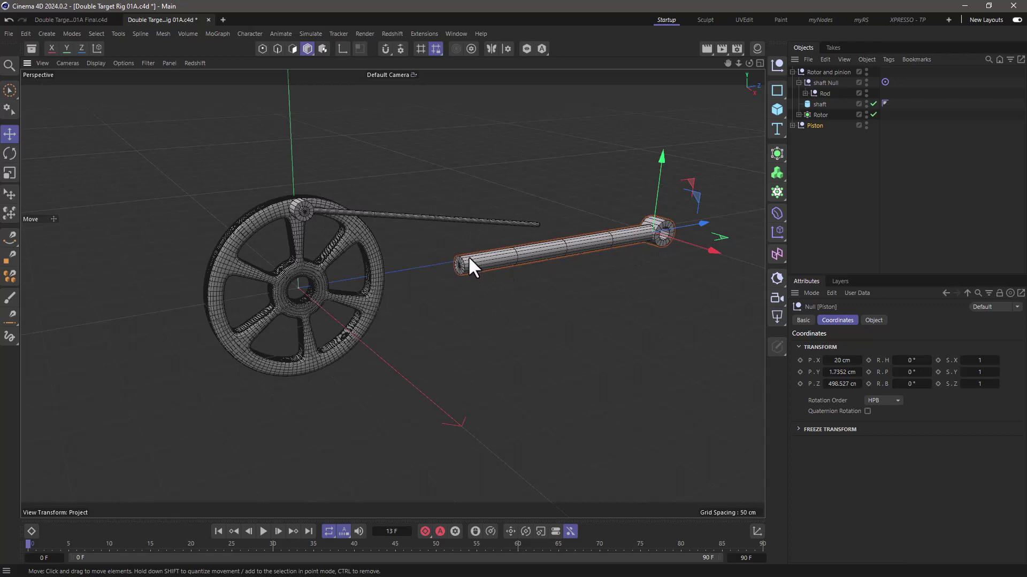
pyautogui.rightClick(814, 127)
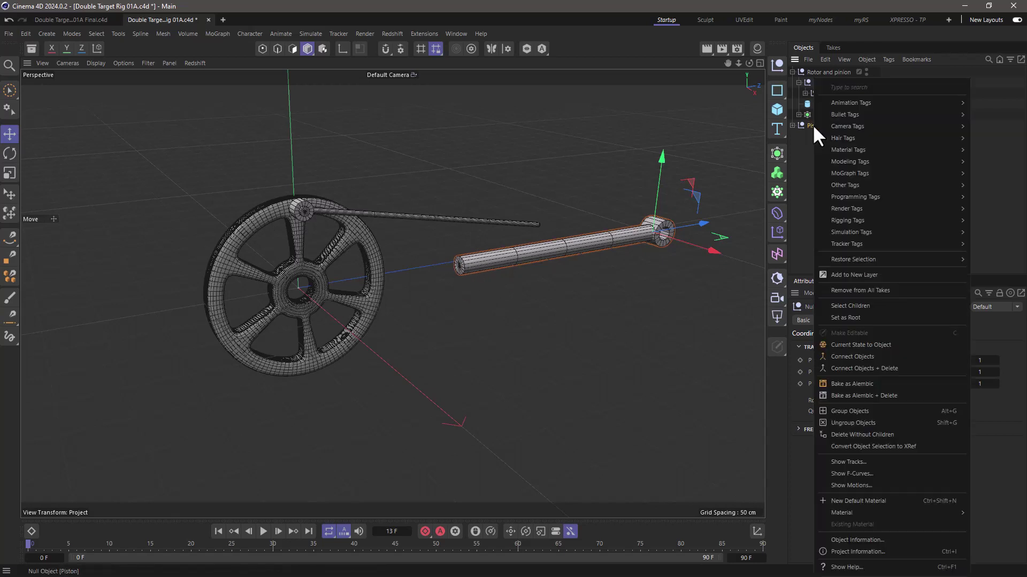
pyautogui.moveTo(835, 102)
pyautogui.click(784, 144)
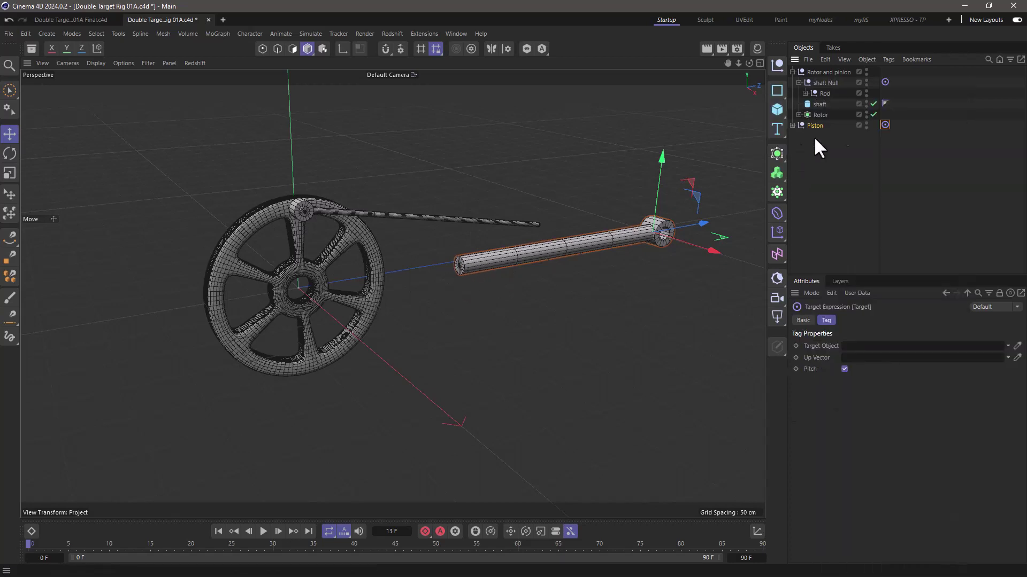
pyautogui.moveTo(822, 84); pyautogui.dragTo(869, 347)
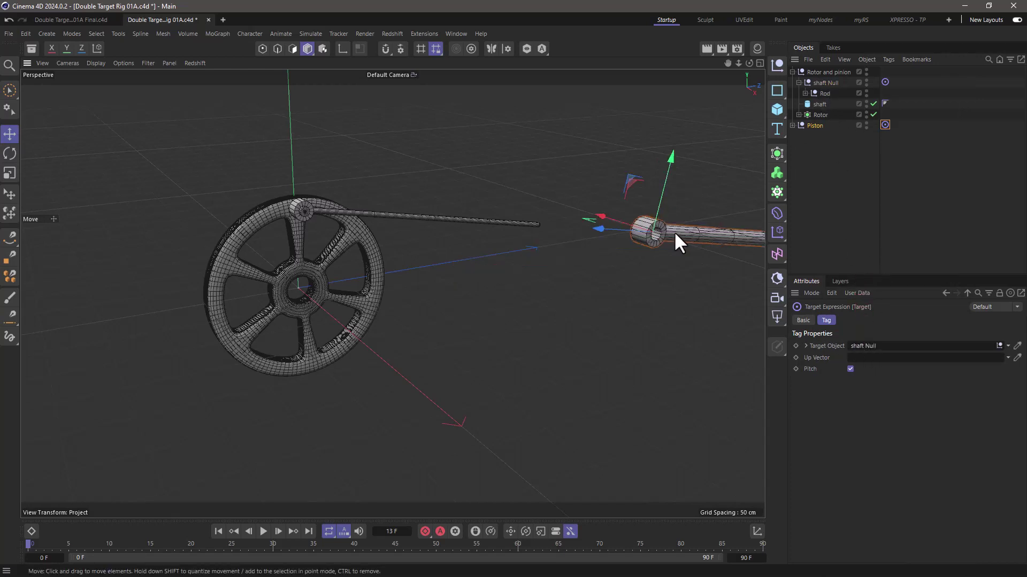
# Rotate Piston's object axis about its green vertical axis so the cylinder faces the rod, and play the animation to check it.
pyautogui.keyDown('alt'); pyautogui.moveTo(673, 231); pyautogui.dragTo(601, 240, button='middle'); pyautogui.keyUp('alt')
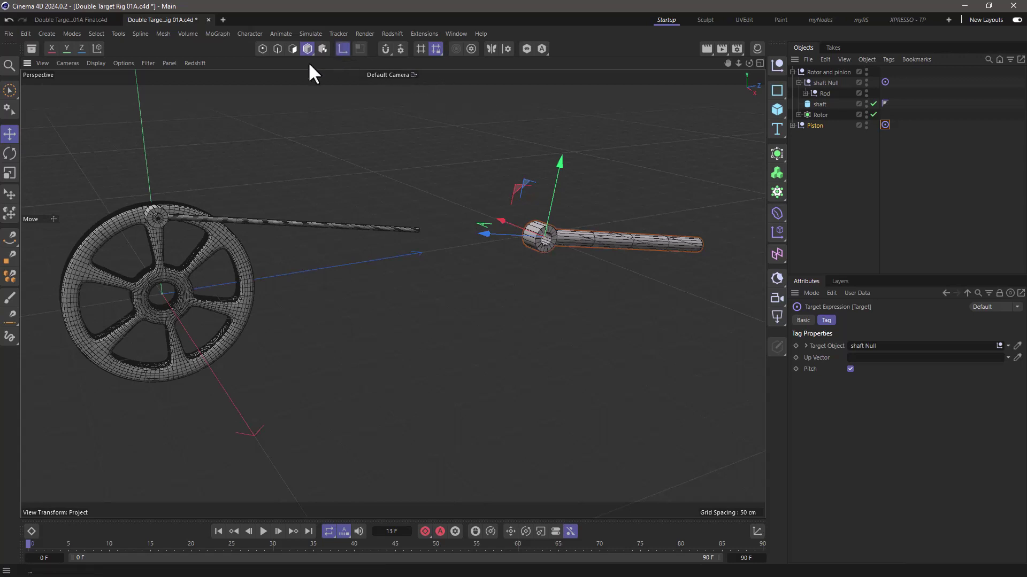
pyautogui.click(10, 153)
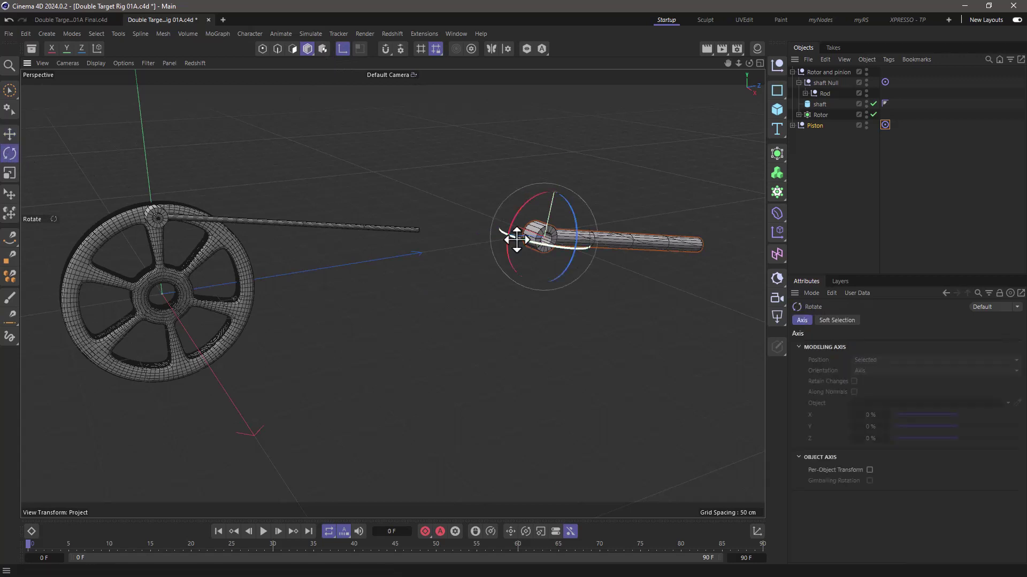
pyautogui.moveTo(518, 239); pyautogui.dragTo(769, 185)
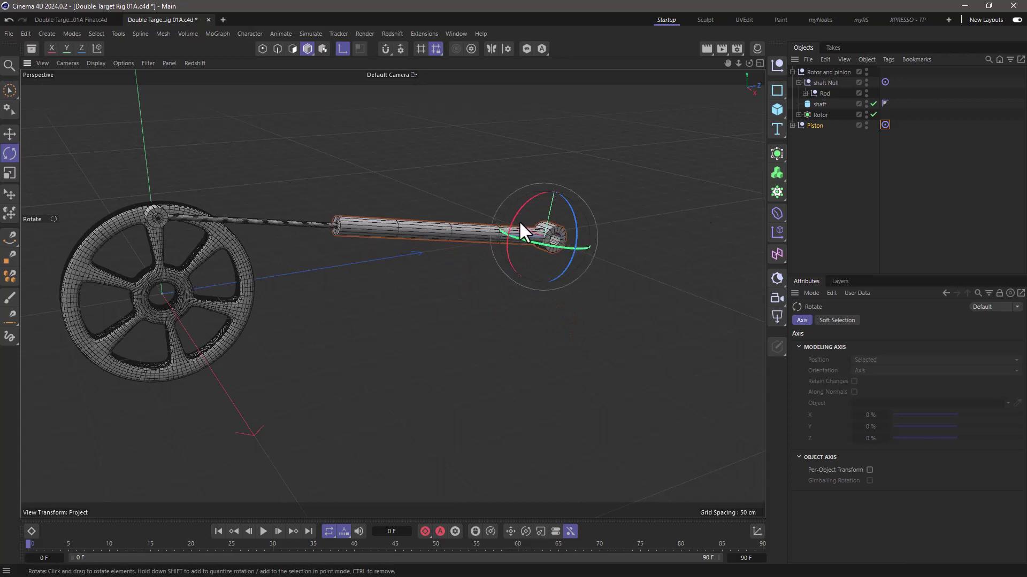
pyautogui.click(264, 531)
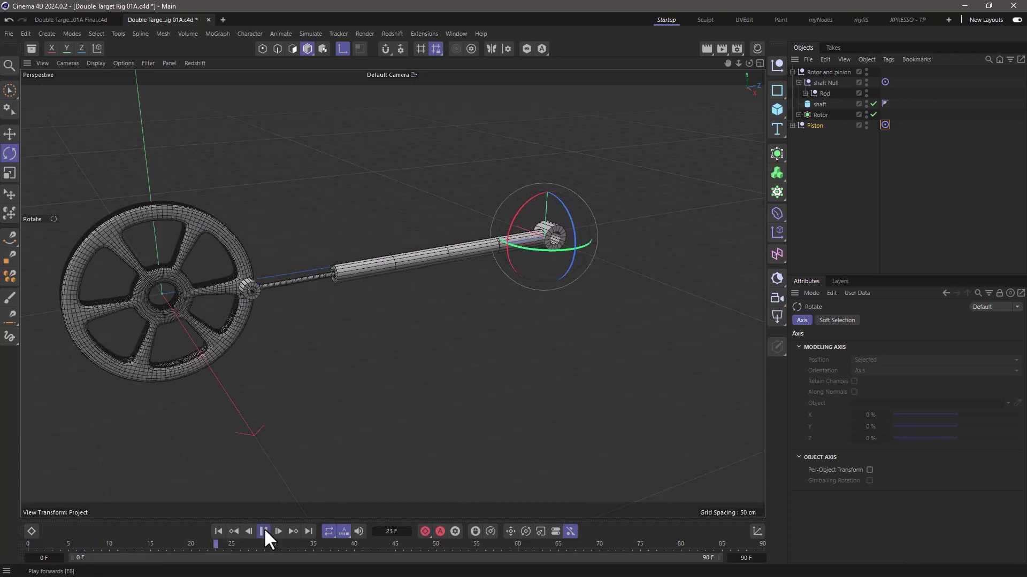